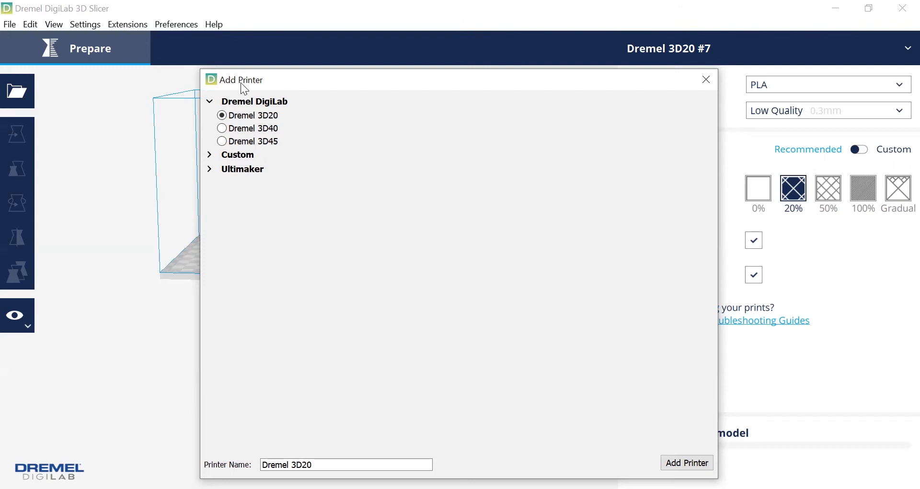
# Step: Add a Dremel 3D20 printer and load the "city of markham" model from the Desktop
pyautogui.click(686, 462)
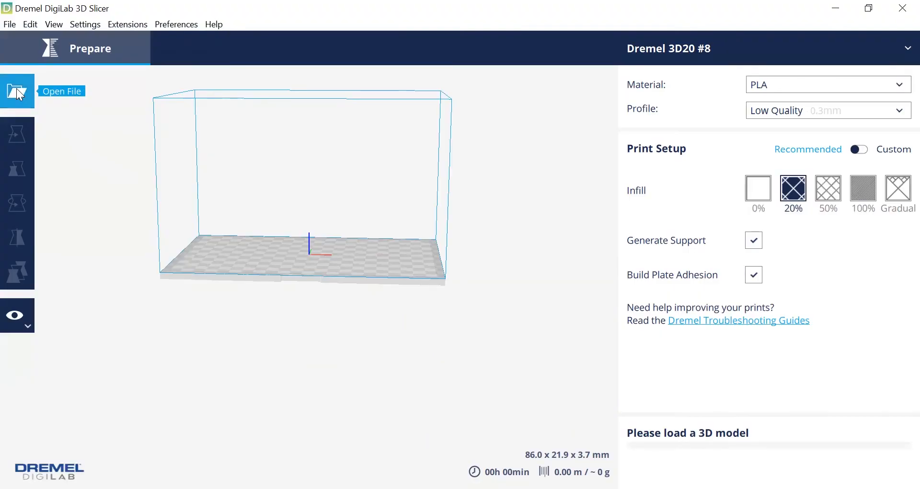
pyautogui.click(74, 82)
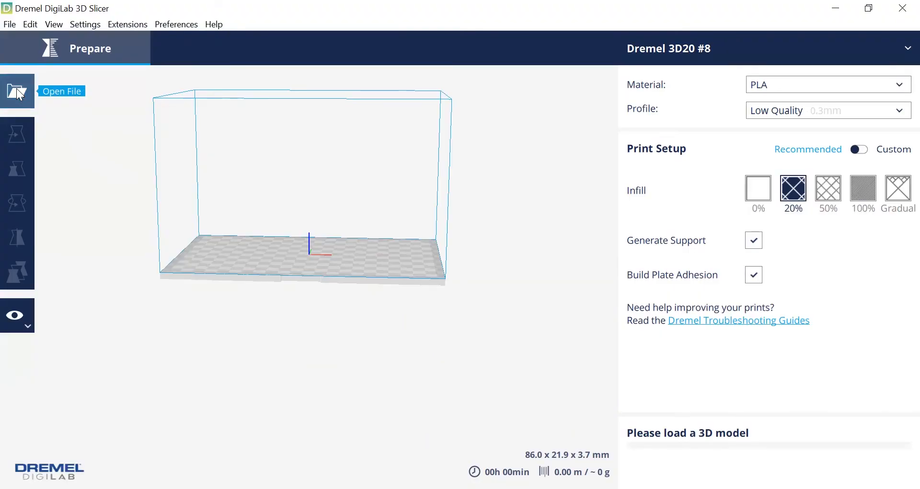
pyautogui.click(415, 322)
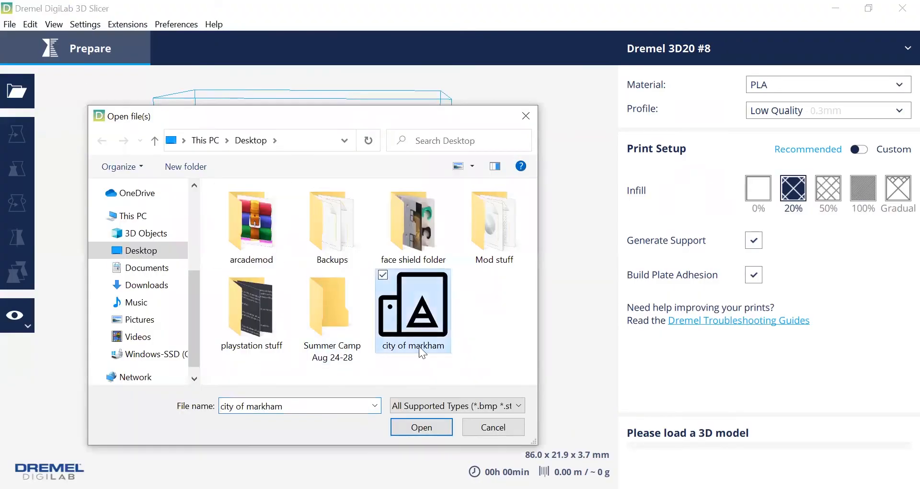
pyautogui.click(423, 432)
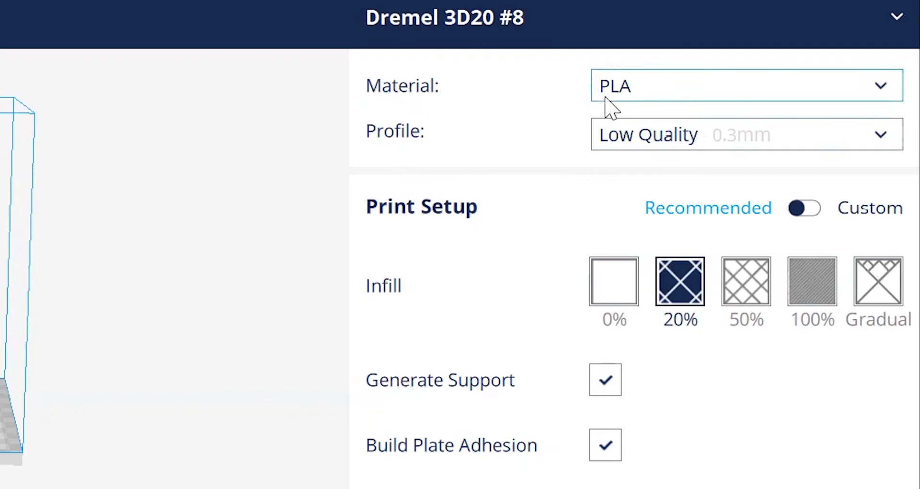
# Step: Set the print profile to Medium Quality - 0.2mm and turn off support generation
pyautogui.click(771, 141)
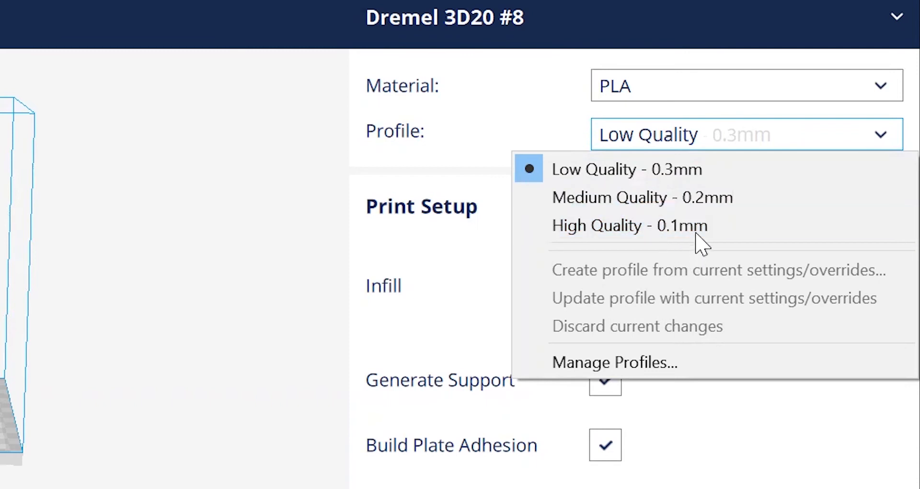
pyautogui.click(594, 201)
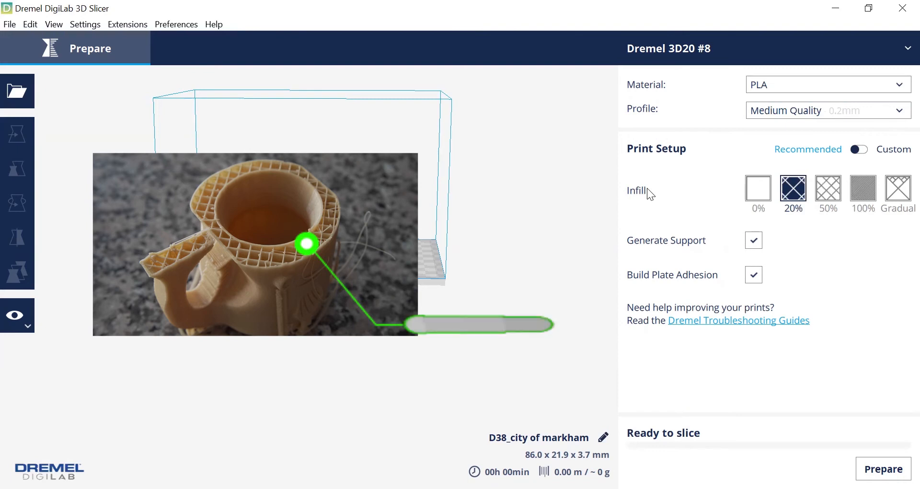
pyautogui.moveTo(792, 192)
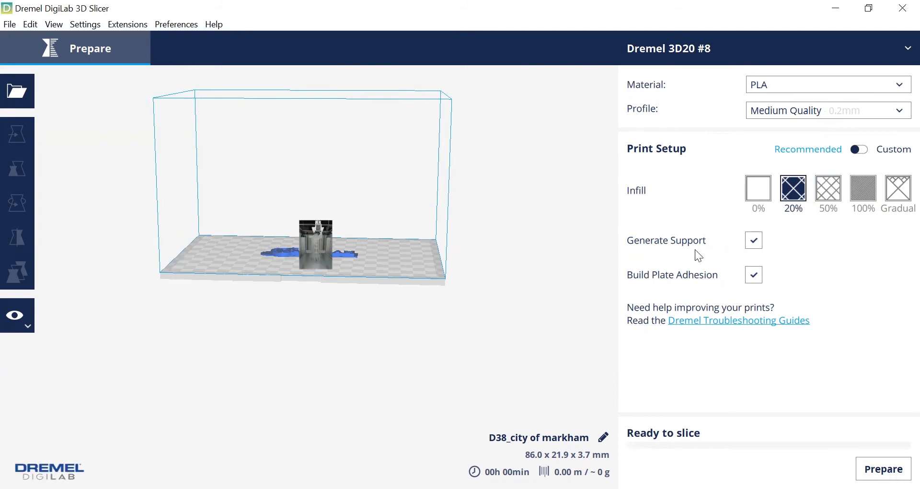
pyautogui.moveTo(751, 246)
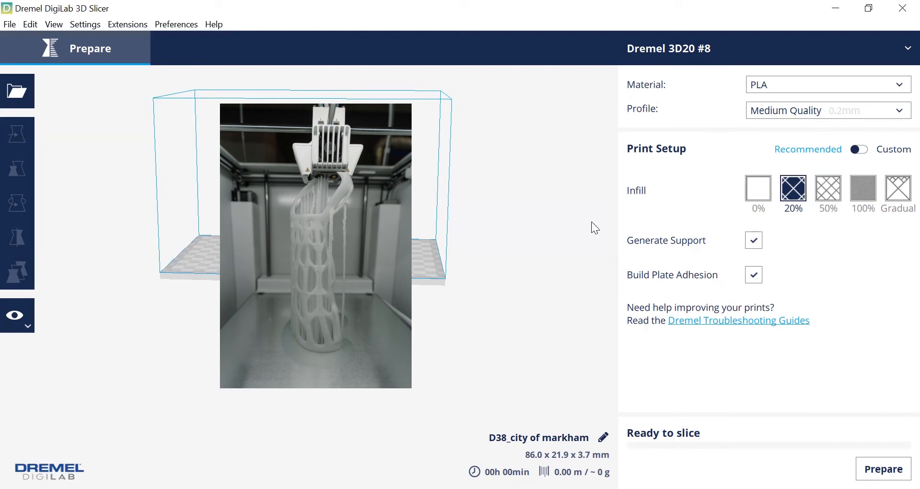
pyautogui.click(753, 241)
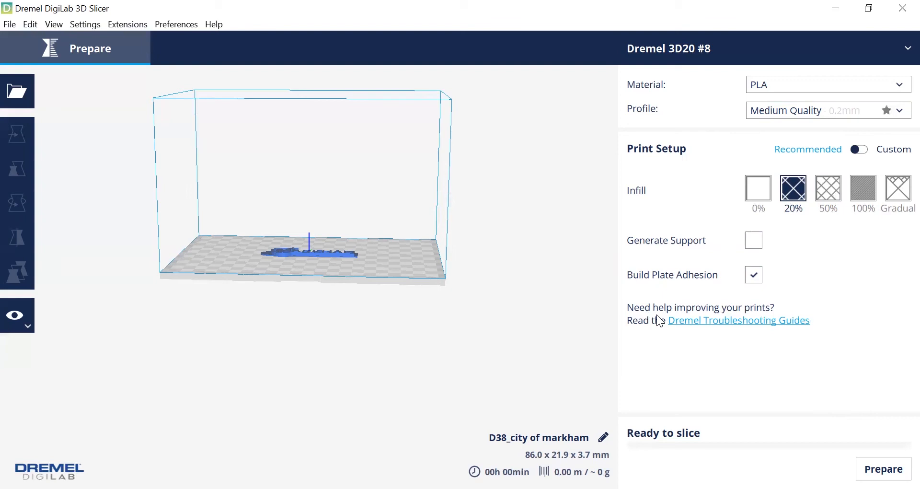
# Step: Examine the Quality, Shell and Infill settings in the custom print setup and return to the recommended setup
pyautogui.click(856, 150)
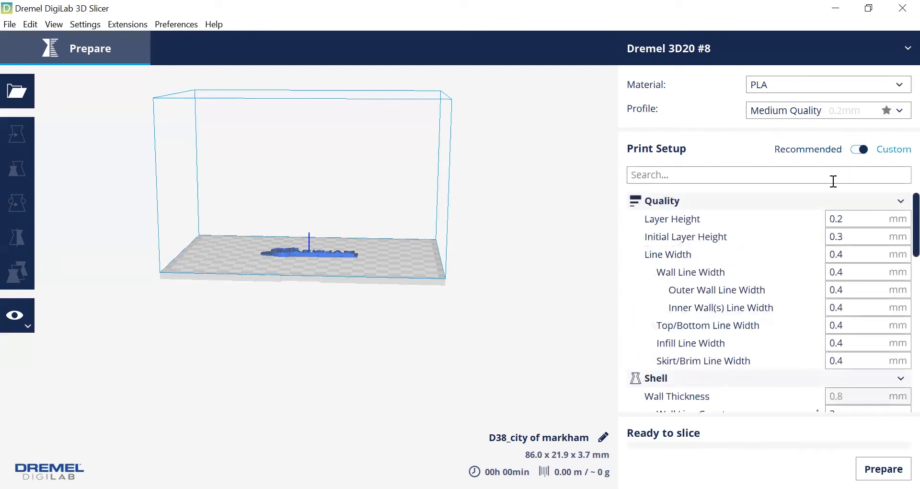
pyautogui.scroll(-5, 772, 298)
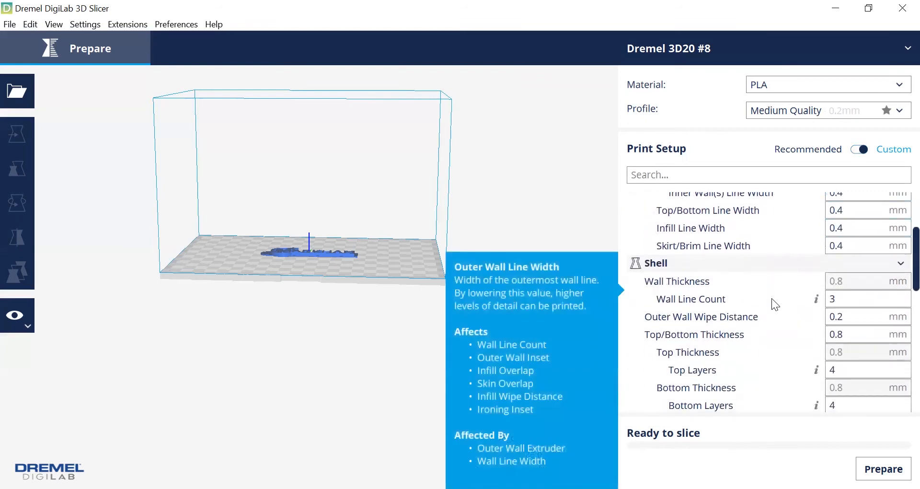
pyautogui.scroll(-3, 771, 298)
pyautogui.scroll(4, 772, 300)
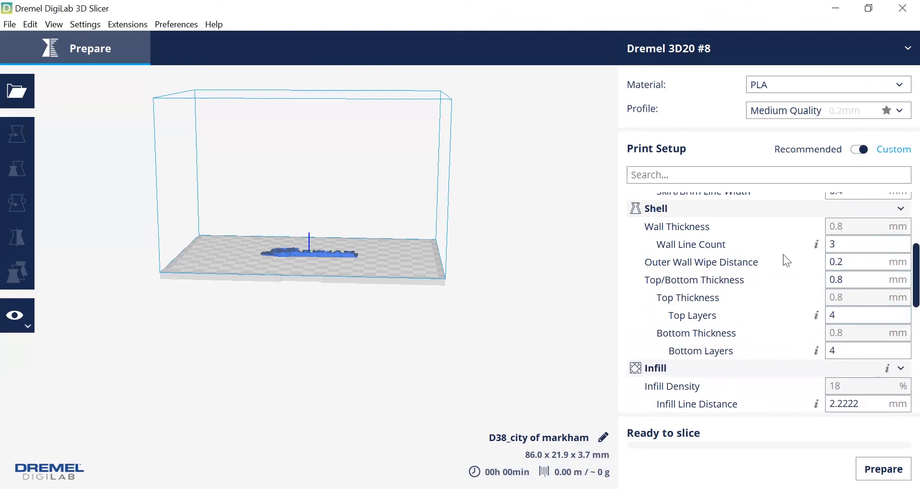
pyautogui.click(856, 152)
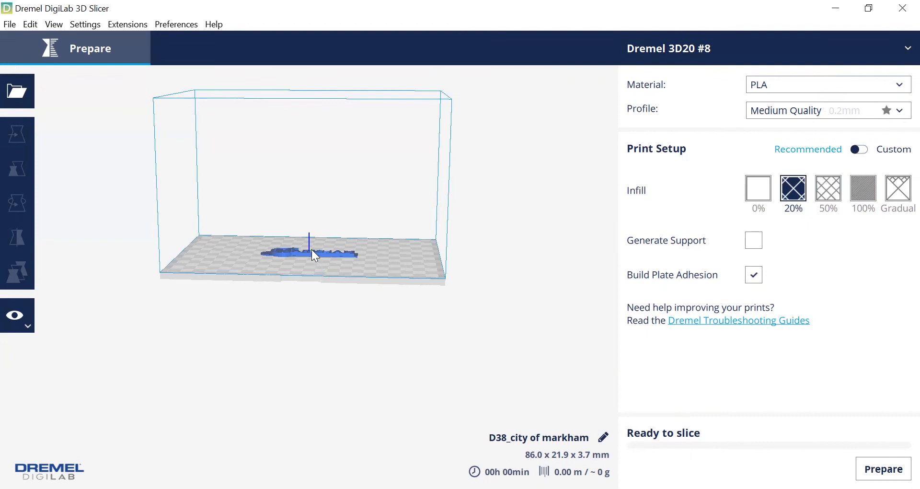
# Step: Select the model, look through its move, scale, rotate and mirror options, and deselect it
pyautogui.click(324, 252)
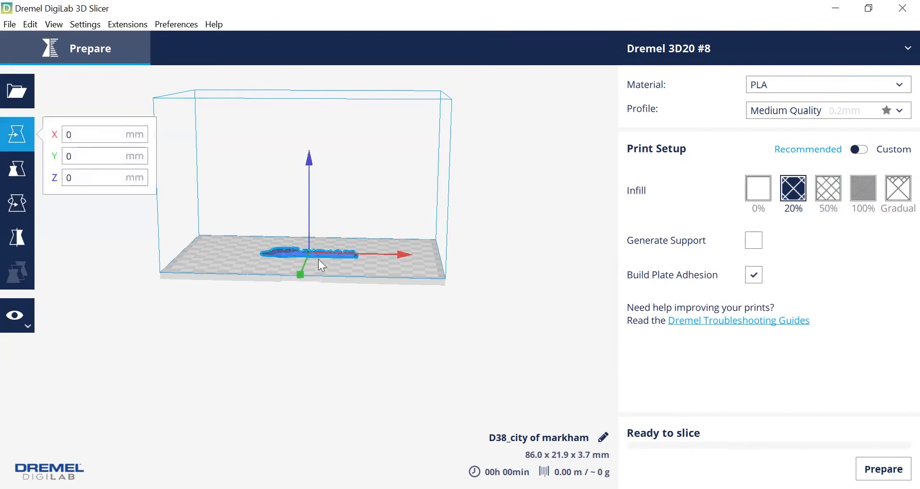
pyautogui.click(14, 177)
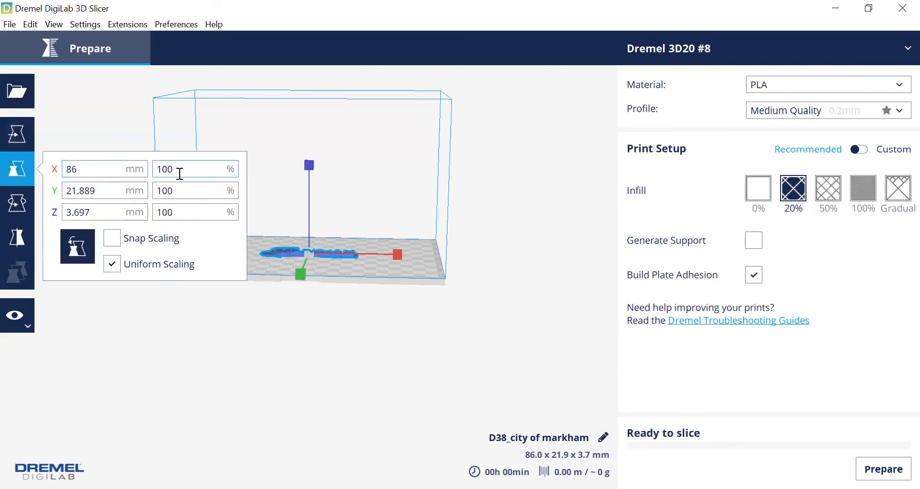
pyautogui.click(21, 201)
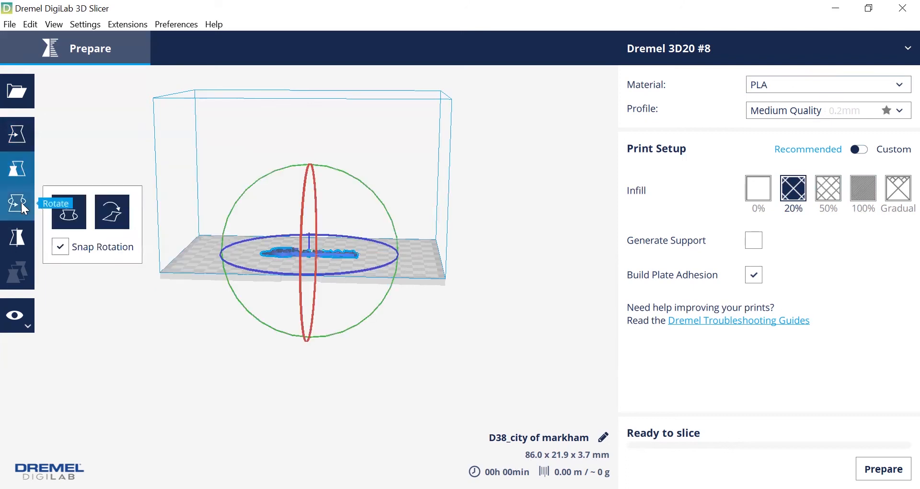
pyautogui.click(12, 249)
pyautogui.click(7, 178)
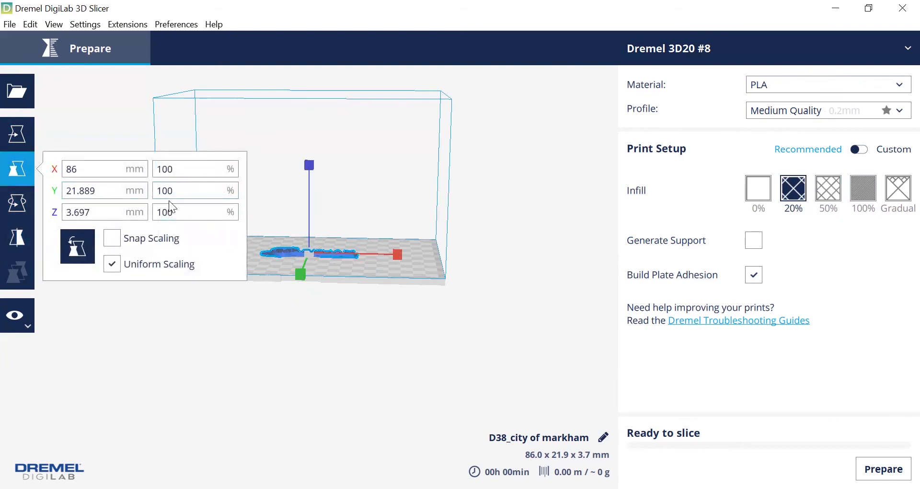
pyautogui.click(286, 327)
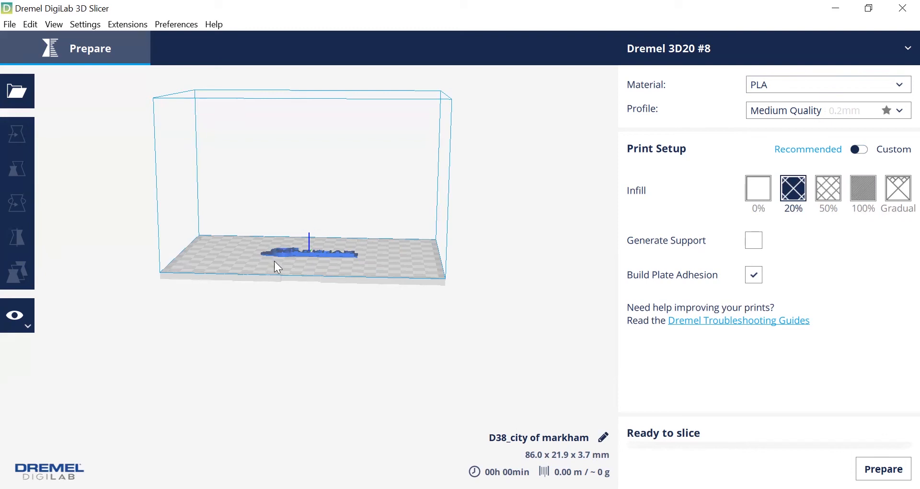
# Step: Scale the model uniformly to 120%
pyautogui.click(299, 254)
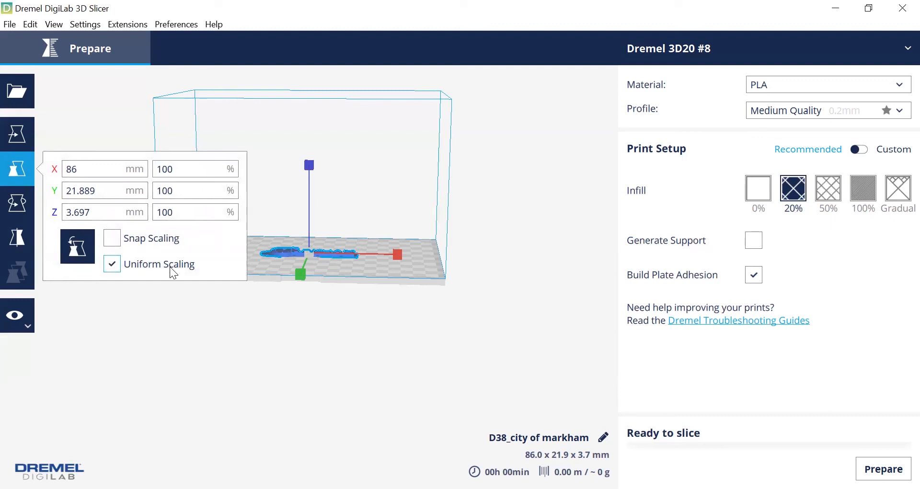
pyautogui.click(186, 172)
pyautogui.press('BackSpace')
pyautogui.press('BackSpace')
pyautogui.press('BackSpace')
pyautogui.write('120')
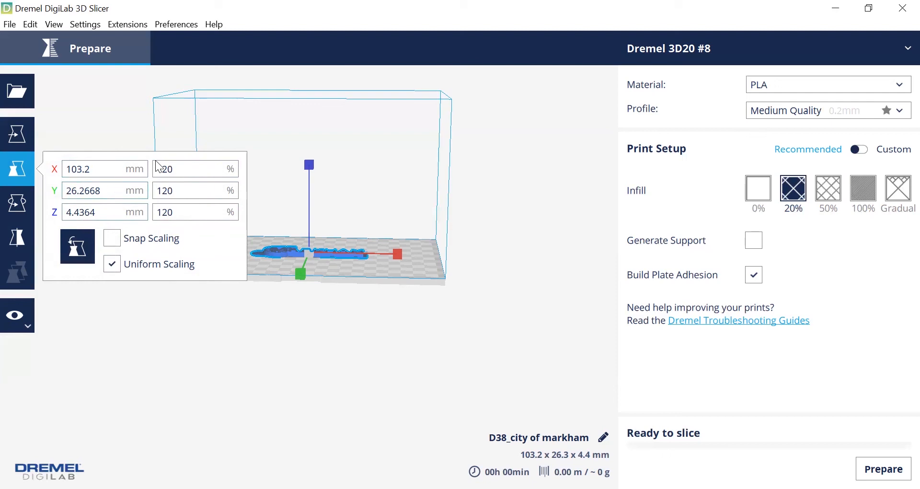
# Step: Restore the model's uniform scale to 100% and deselect it
pyautogui.click(169, 169)
pyautogui.press('BackSpace')
pyautogui.press('BackSpace')
pyautogui.write('00')
pyautogui.press('Return')
pyautogui.click(230, 301)
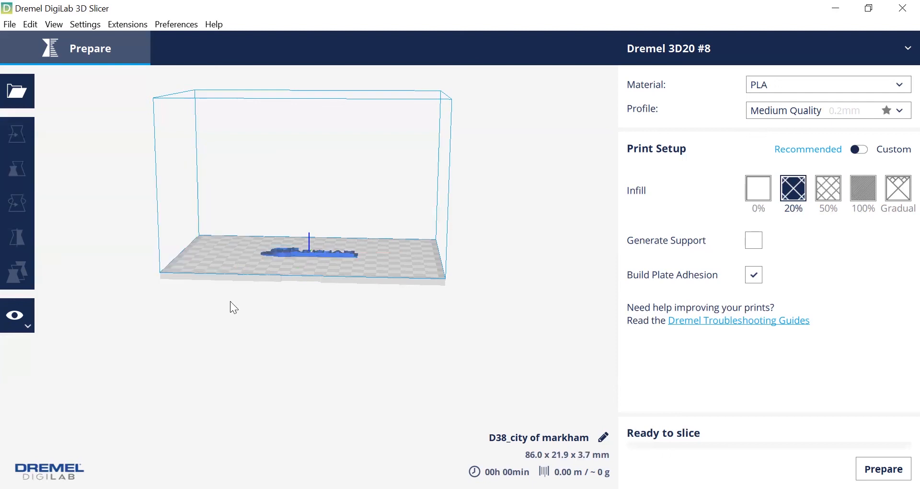